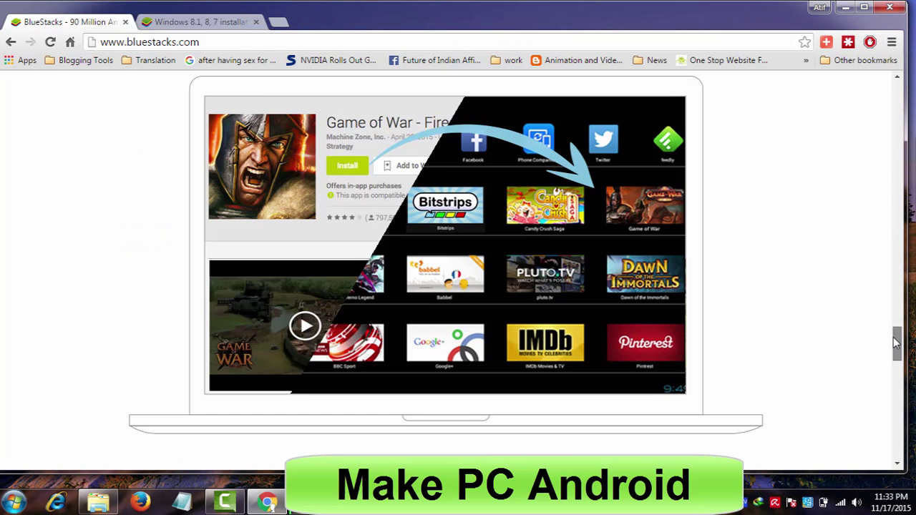
Step: Look through the BlueStacks homepage, including its supported apps, feature sections and PC download offer
left_click_drag(898, 336, 896, 87)
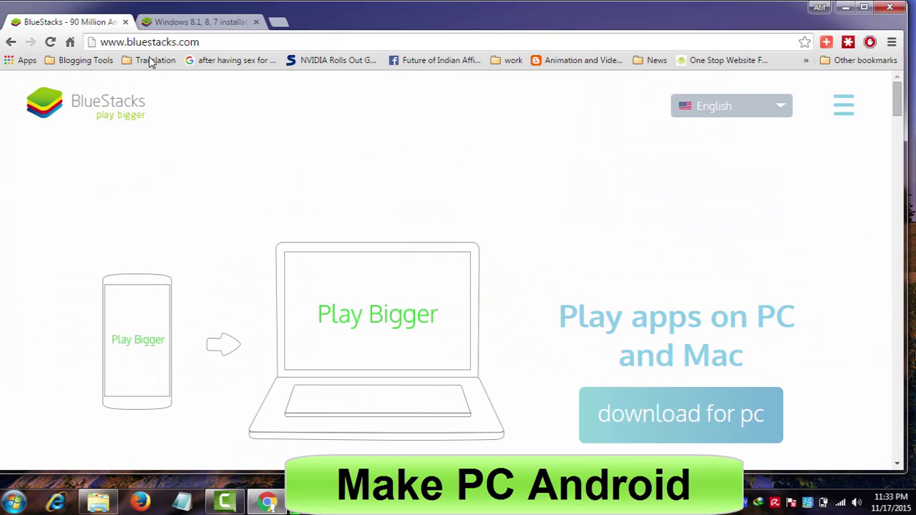
scroll(136, 333, "down", 2)
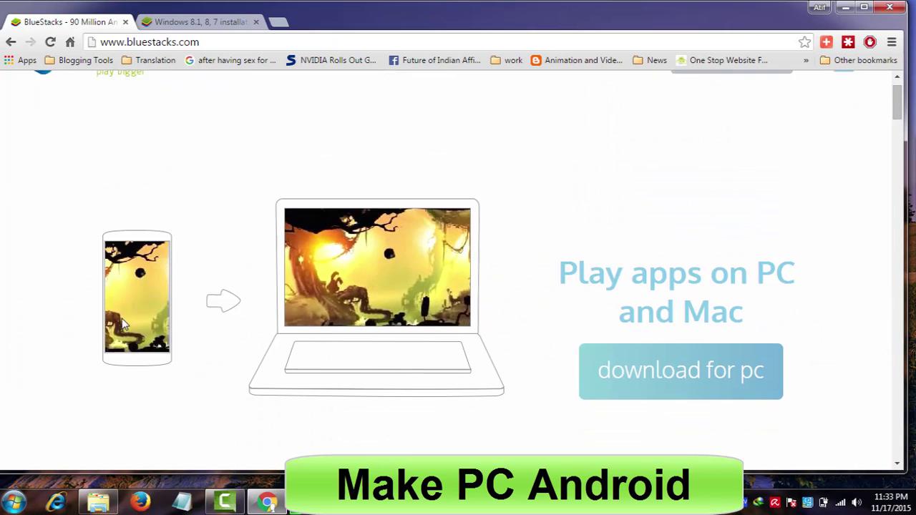
scroll(103, 291, "down", 5)
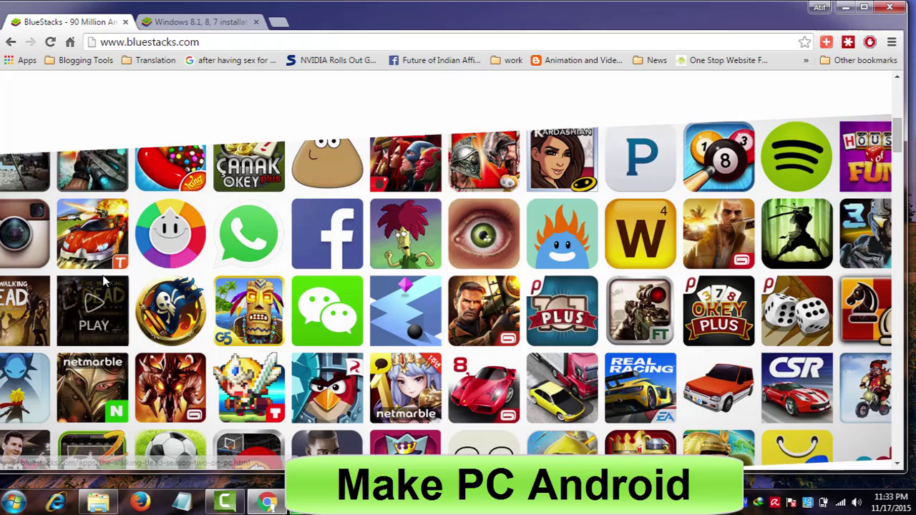
scroll(104, 283, "down", 7)
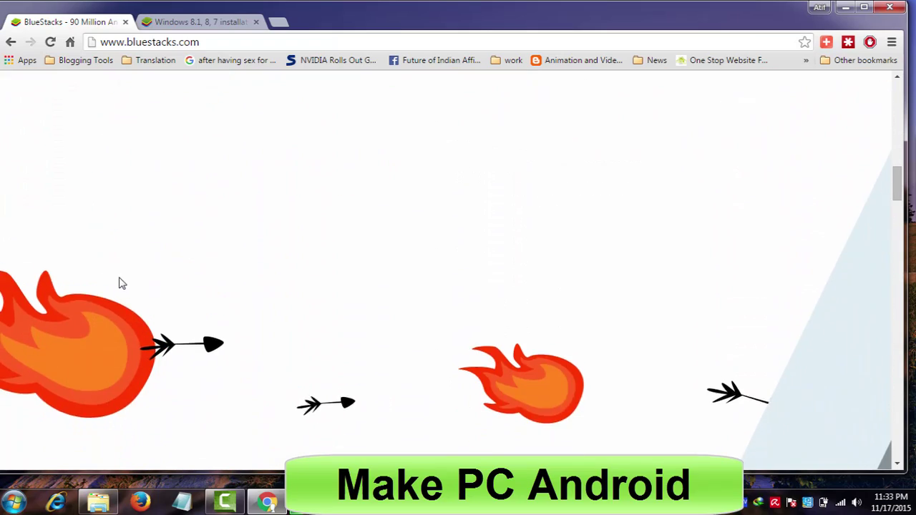
scroll(132, 292, "down", 8)
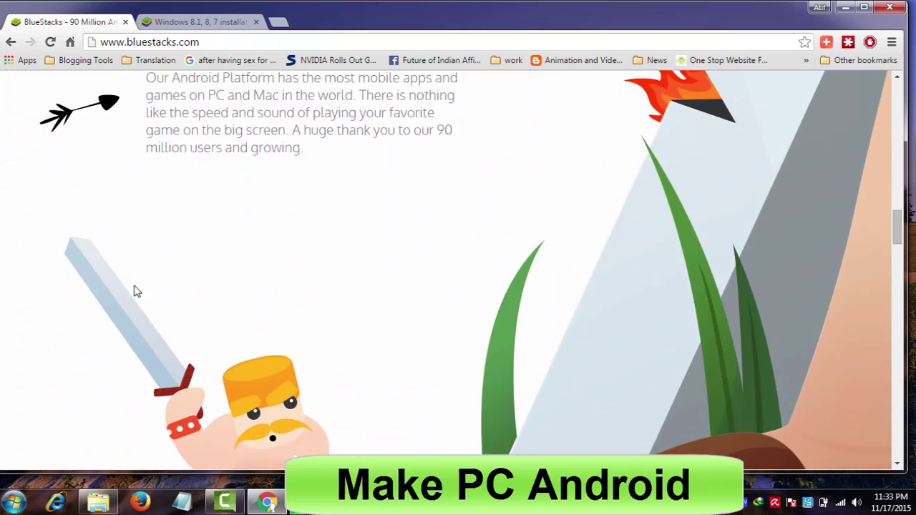
scroll(143, 291, "down", 8)
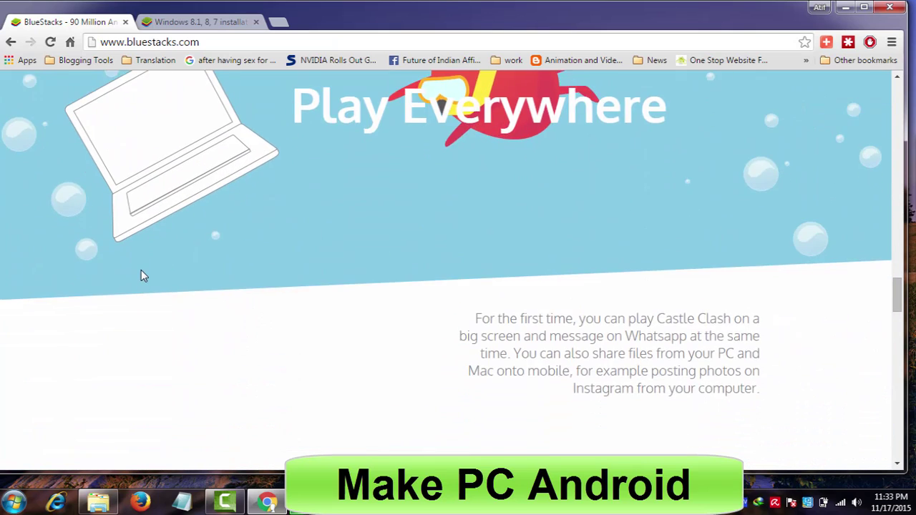
scroll(143, 277, "down", 8)
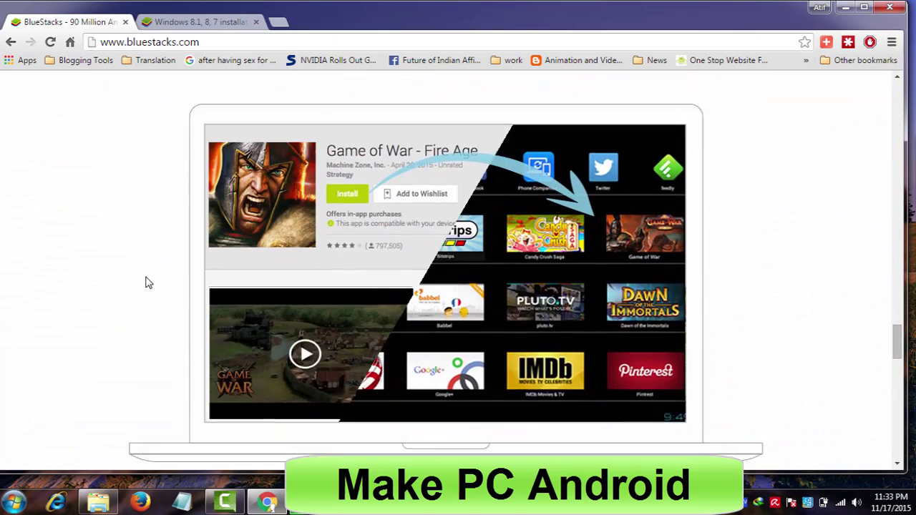
scroll(118, 263, "down", 8)
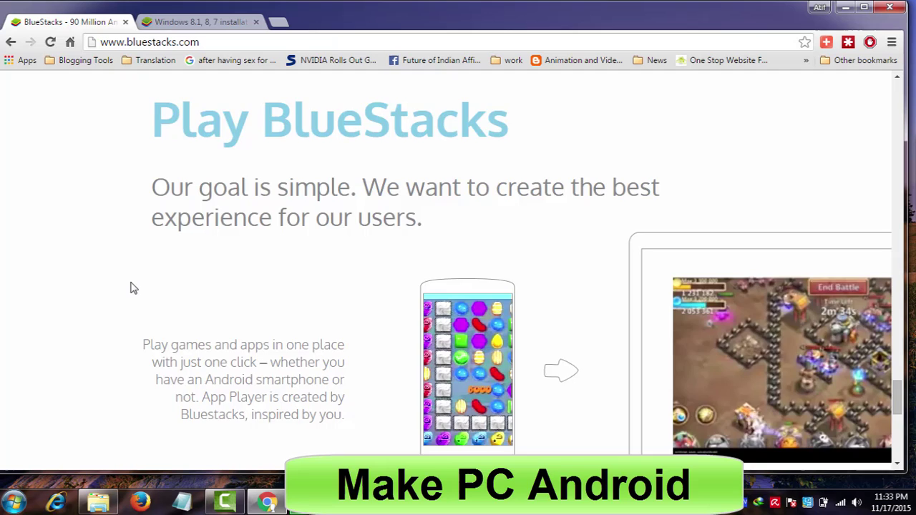
scroll(136, 279, "down", 8)
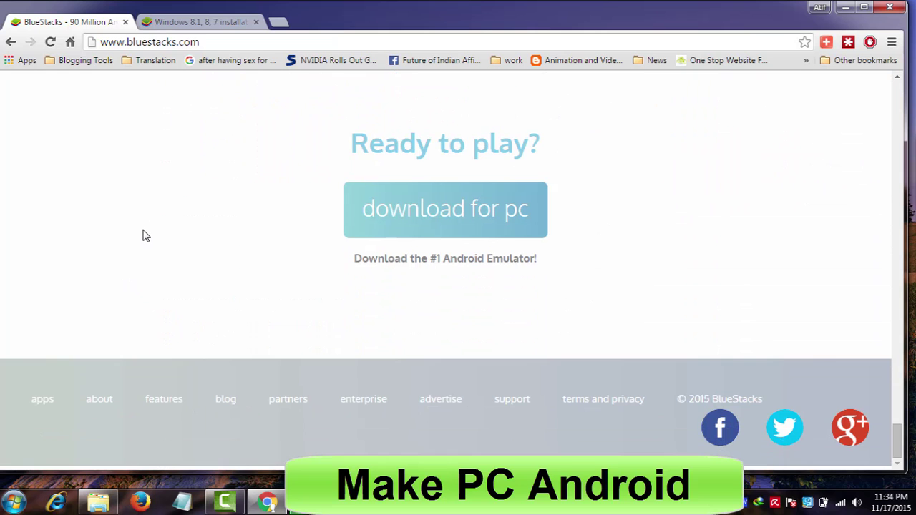
scroll(143, 236, "up", 6)
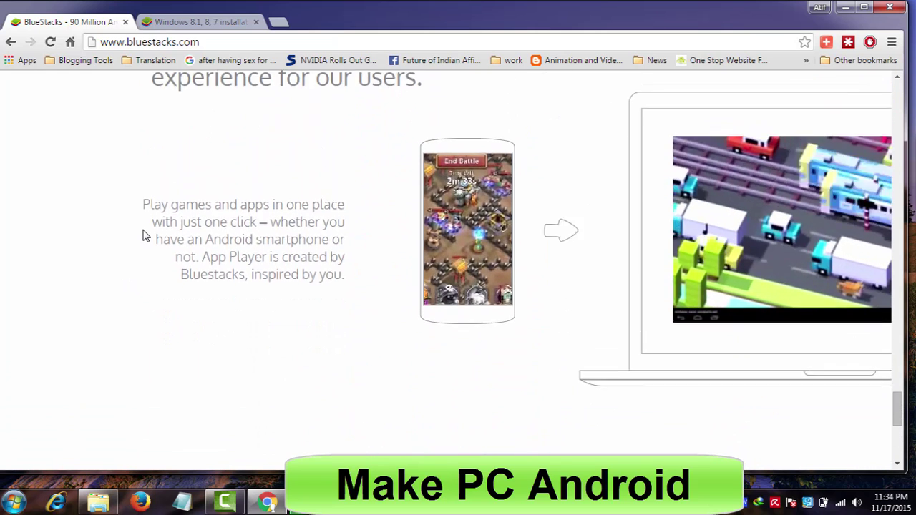
scroll(143, 236, "up", 8)
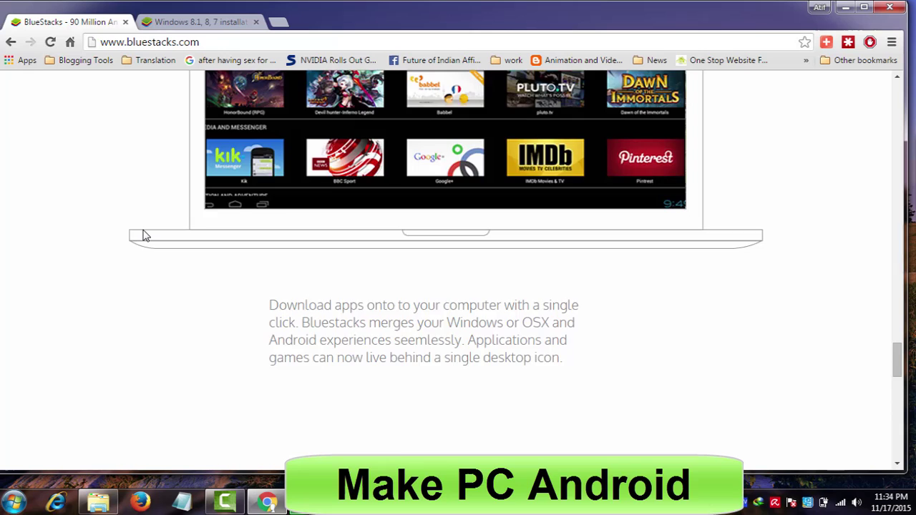
scroll(143, 236, "up", 8)
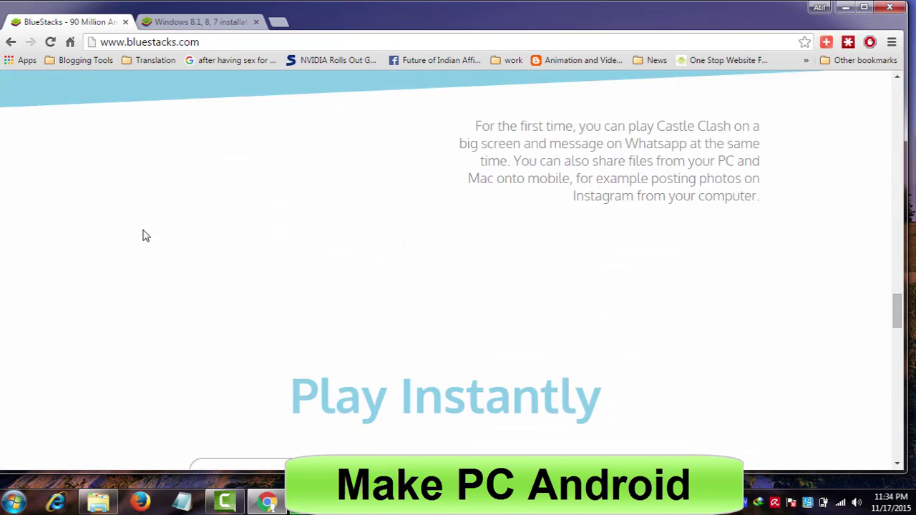
scroll(133, 277, "up", 7)
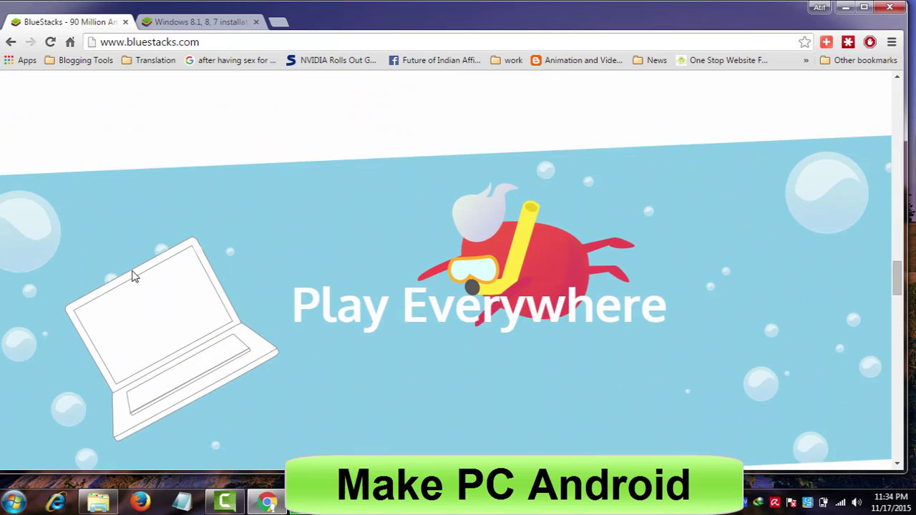
scroll(129, 276, "up", 1)
Step: Review the RAM, disk space and graphics driver requirements in the already open Windows 8.1, 8, 7 installation requirements article
left_click(211, 20)
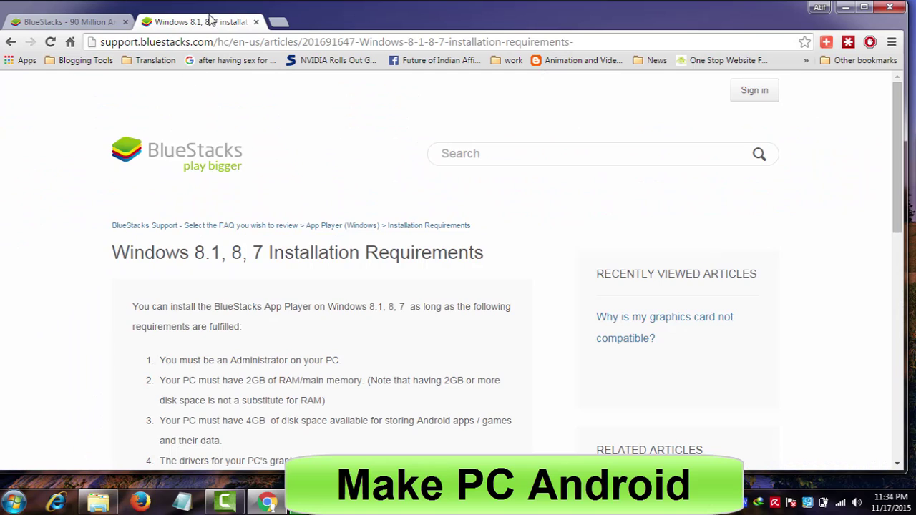
scroll(285, 373, "down", 1)
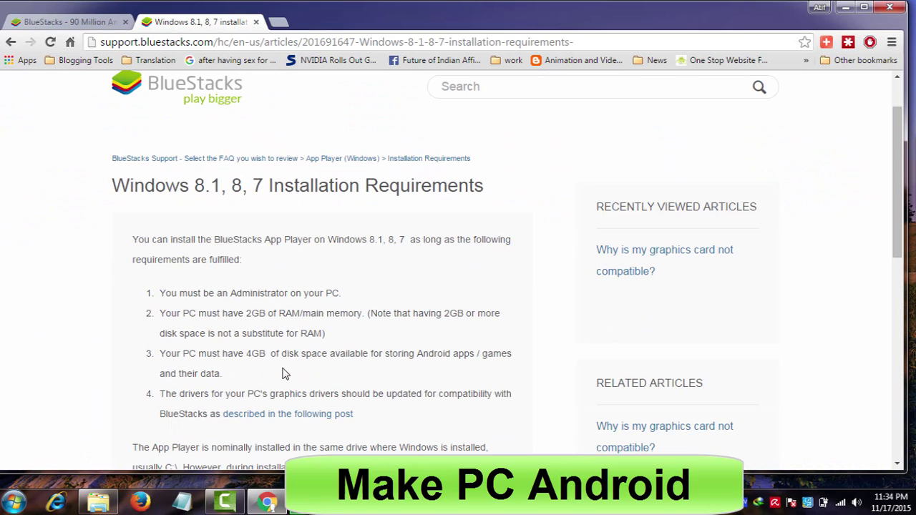
left_click_drag(161, 313, 484, 322)
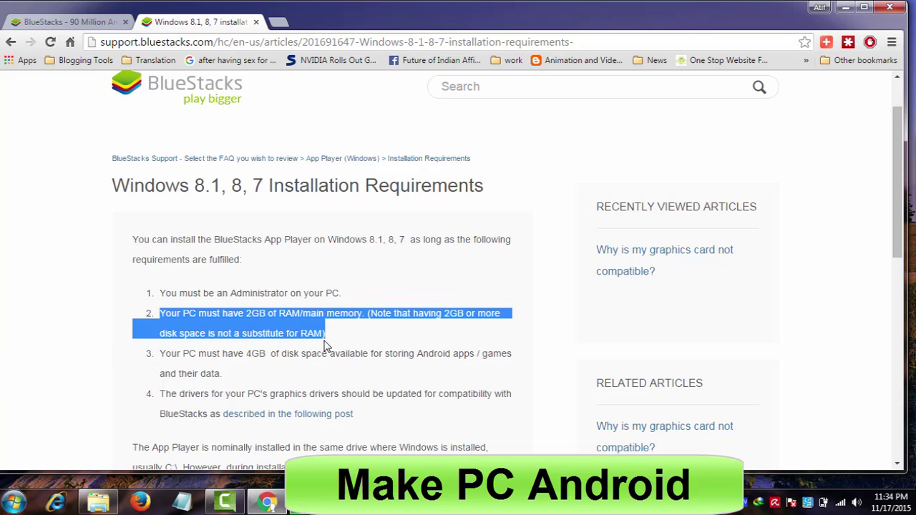
left_click_drag(164, 354, 224, 375)
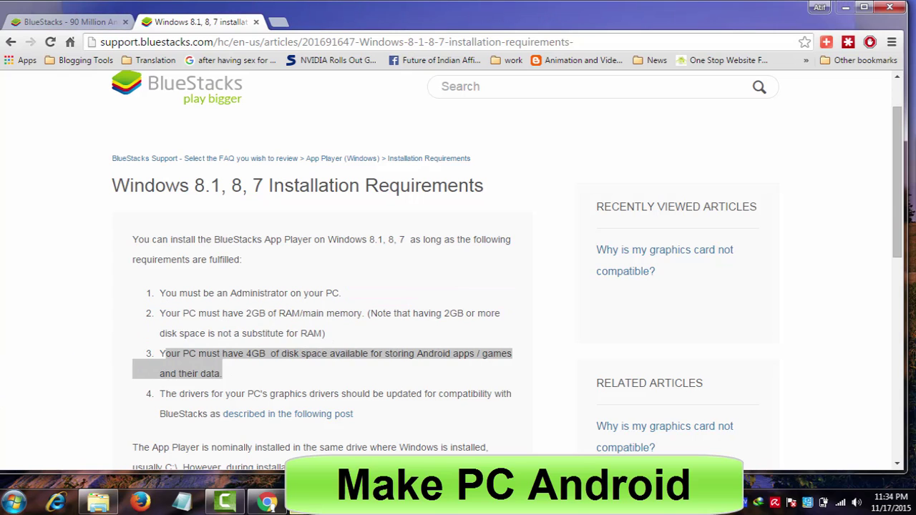
left_click_drag(904, 204, 904, 304)
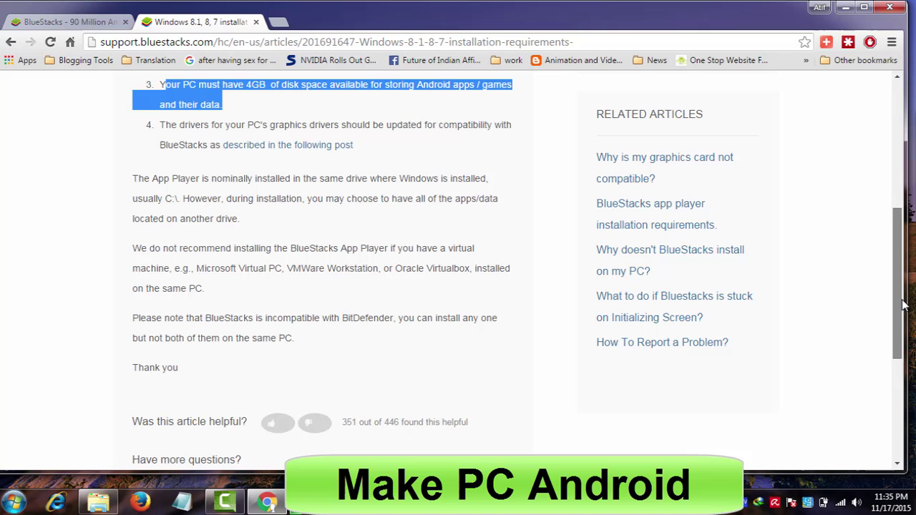
left_click_drag(904, 304, 904, 278)
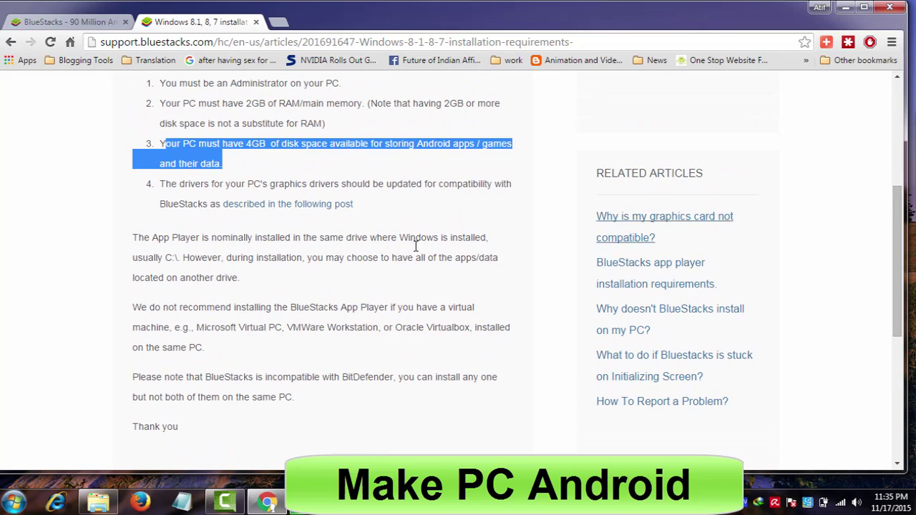
left_click_drag(160, 184, 383, 206)
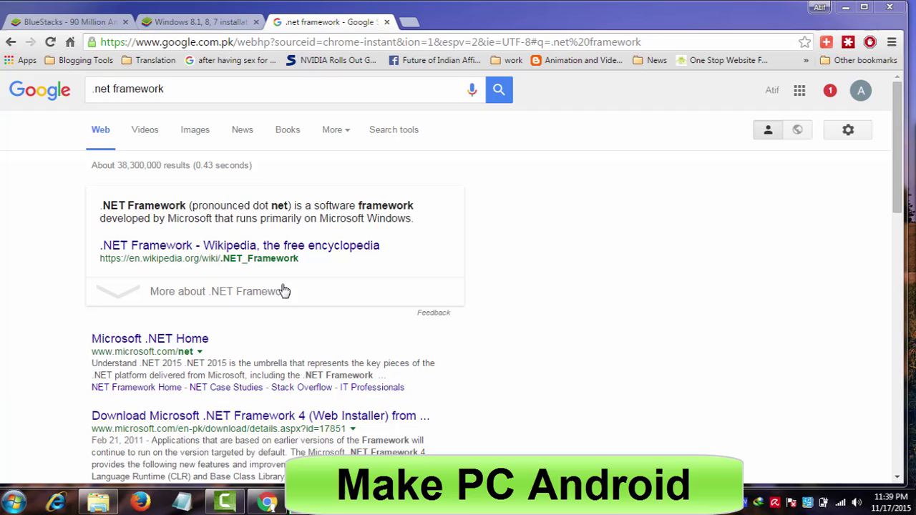
Step: Highlight the .net framework search query and the article's BitDefender incompatibility note, and close the search page
left_click_drag(192, 84, 75, 84)
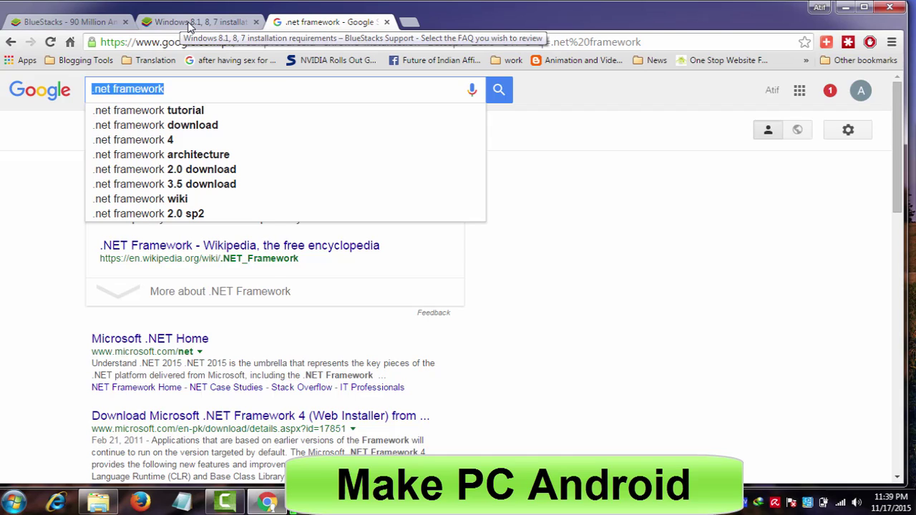
left_click(190, 24)
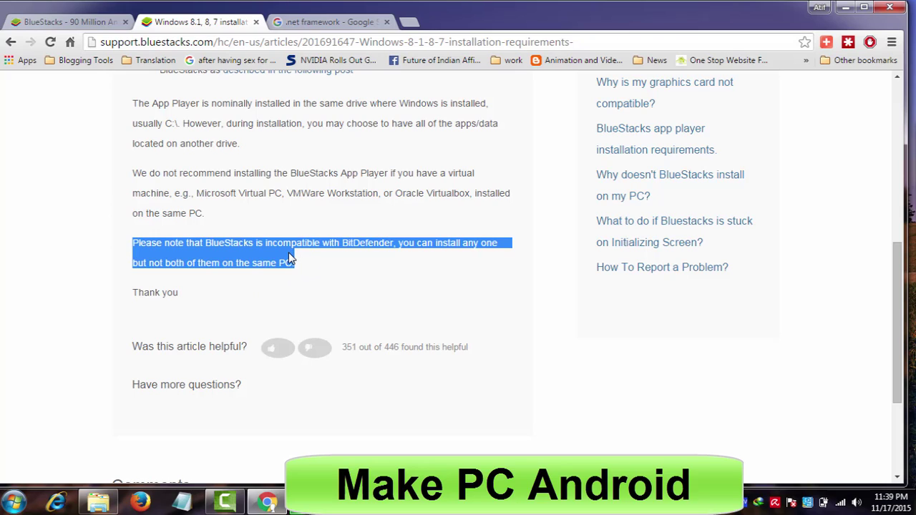
left_click(153, 242)
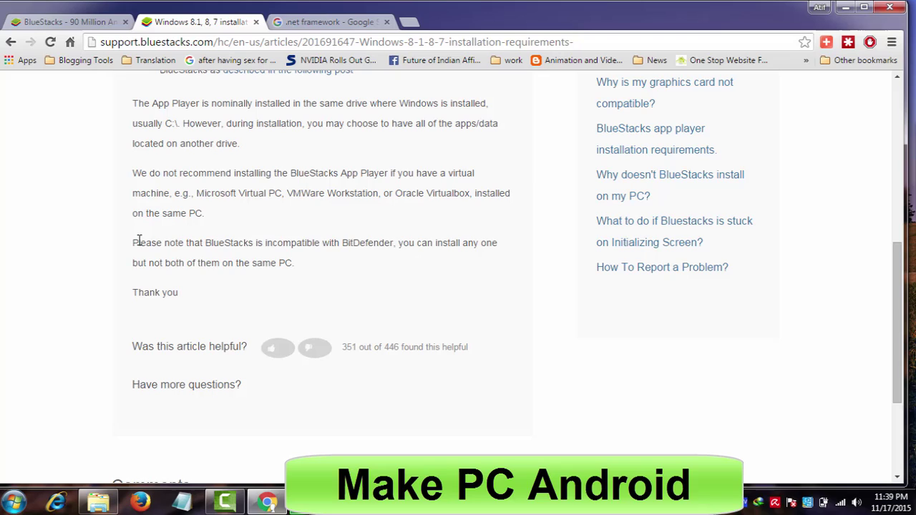
left_click_drag(133, 242, 302, 259)
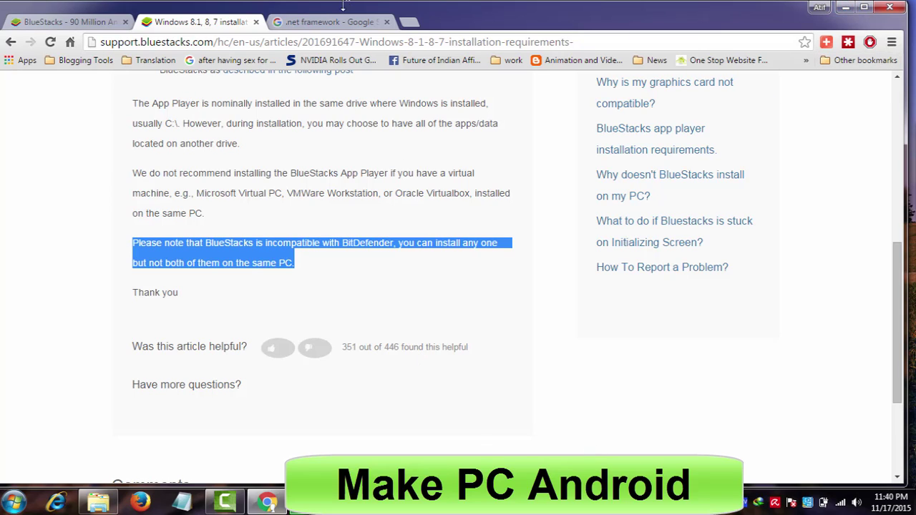
left_click(387, 22)
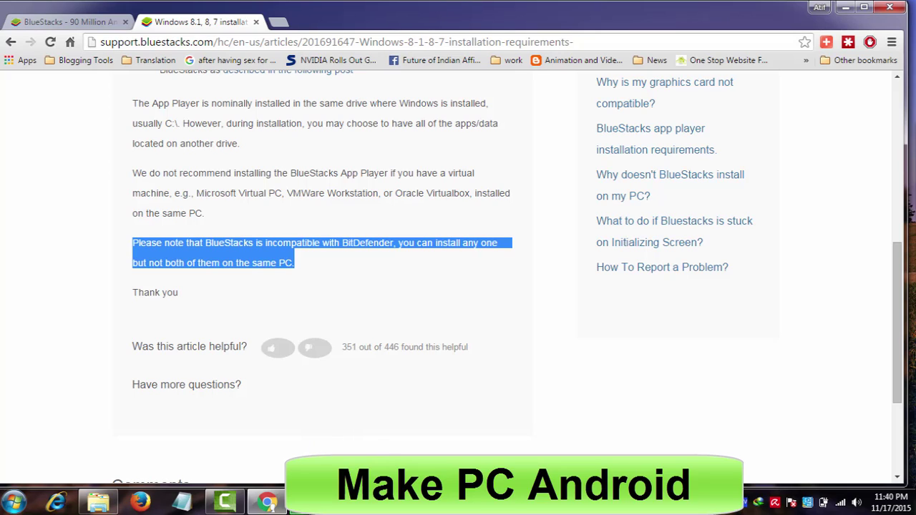
Step: Switch to the Windows 7 virtual machine in VirtualBox and launch the dotNetFx40_Full_x86_x64 installer from the shared Software folder
mouse_move(309, 501)
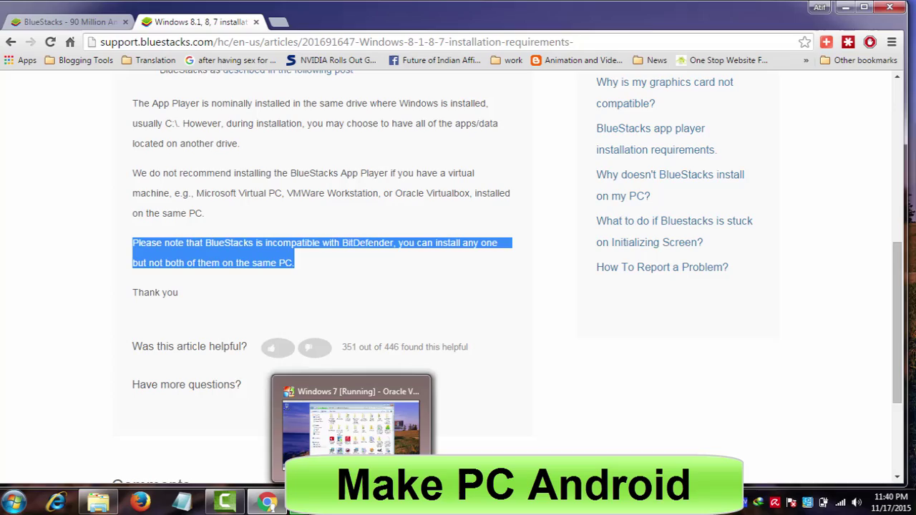
left_click(350, 430)
key("Control_R+f")
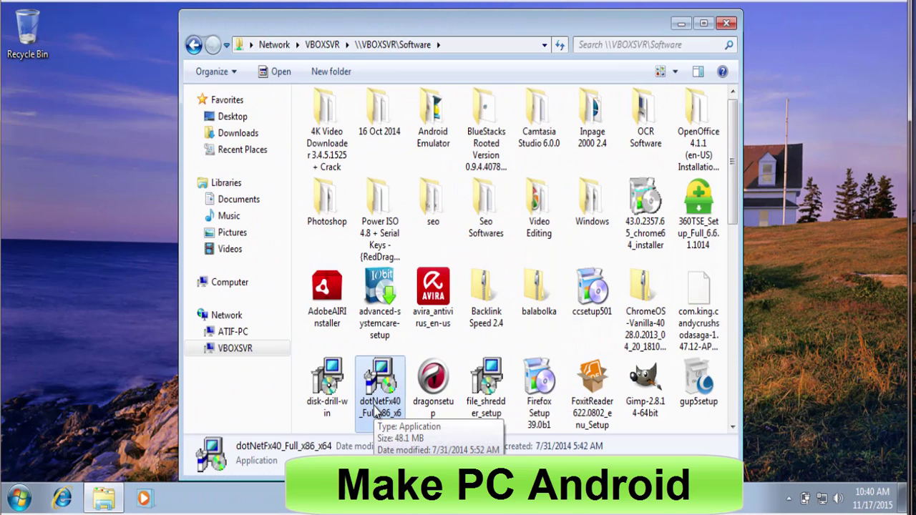
double_click(378, 407)
key("Control_R+f")
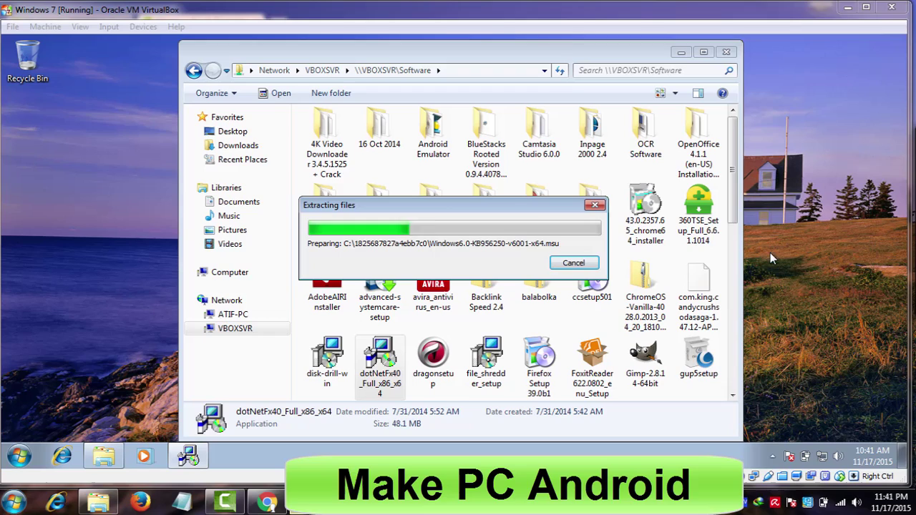
Step: Minimize the Software folder window, accept the .NET Framework 4 license terms and start its installation
left_click(681, 52)
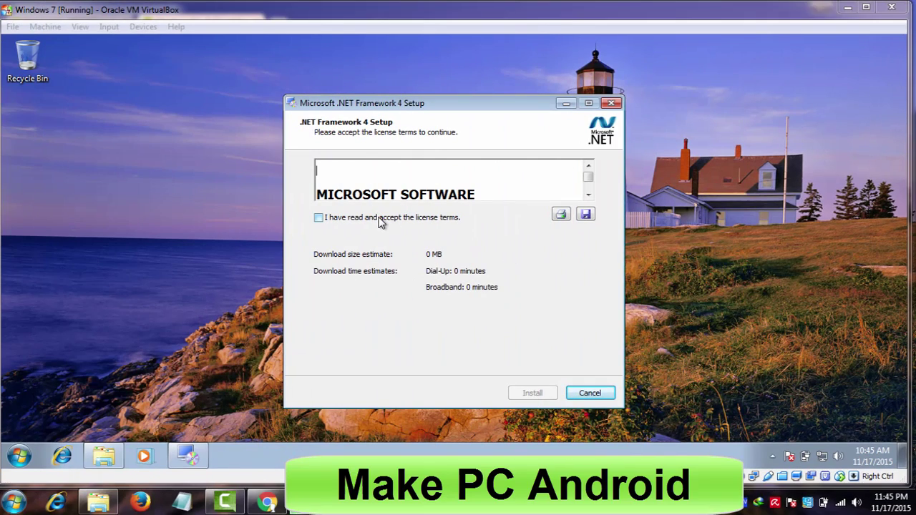
left_click(377, 221)
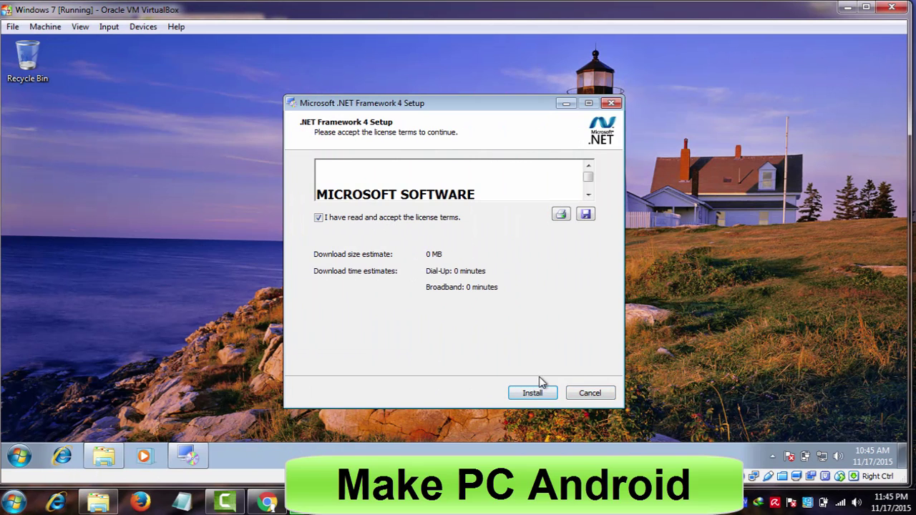
left_click(523, 390)
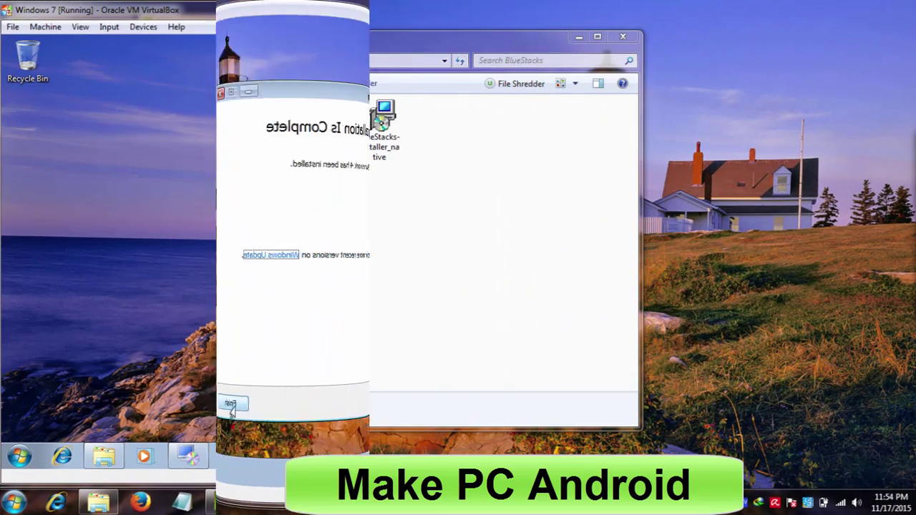
Step: Run BlueStacks-Installer_native and install BlueStacks with data location C:\ProgramData and both App store access and Application Communications enabled
double_click(396, 141)
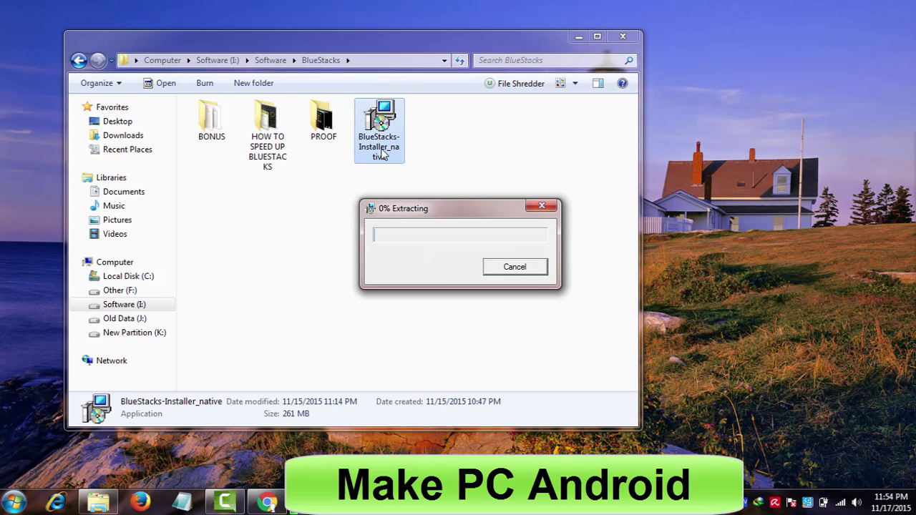
left_click(577, 37)
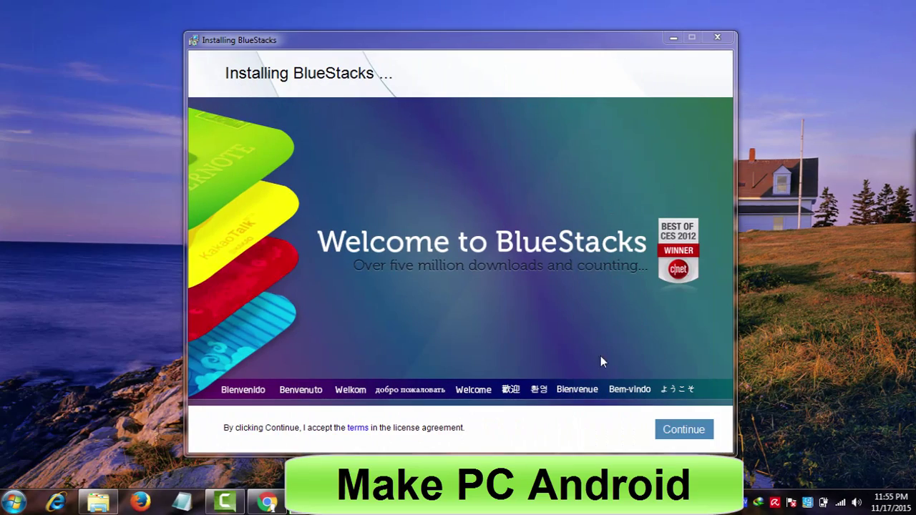
left_click(697, 429)
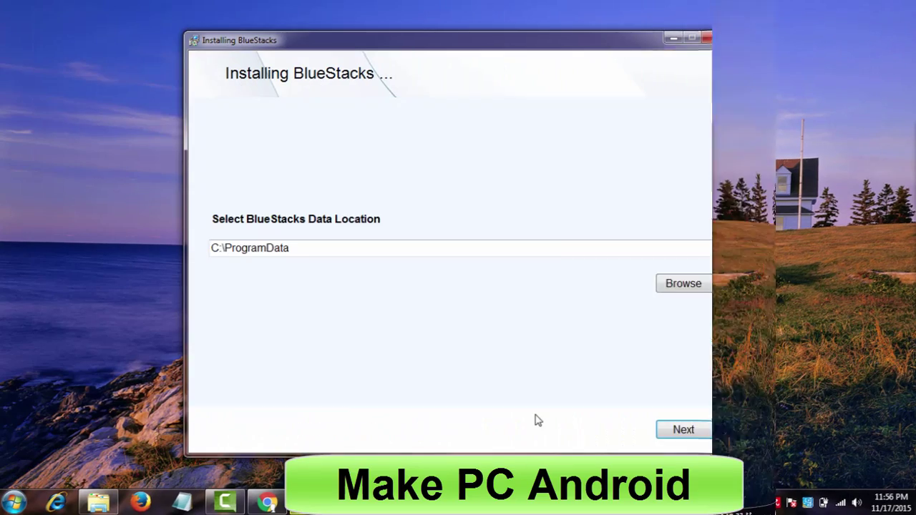
left_click(704, 434)
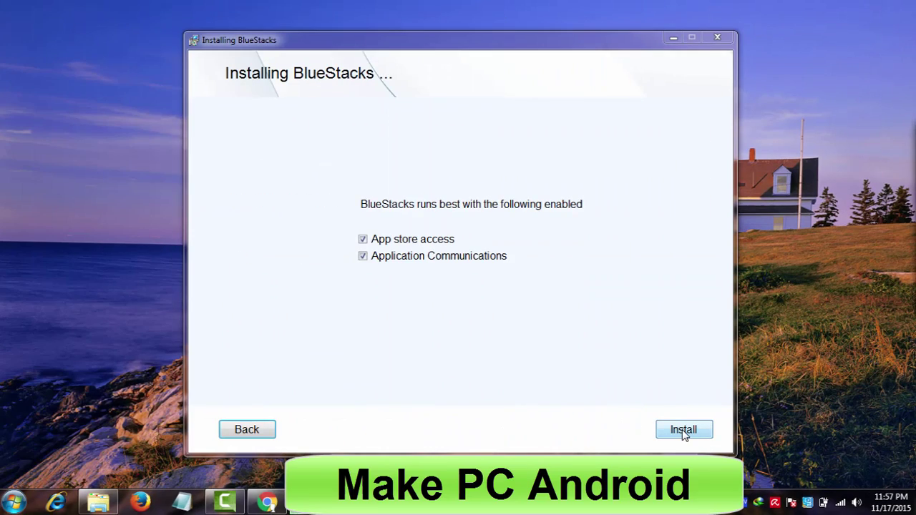
left_click(683, 429)
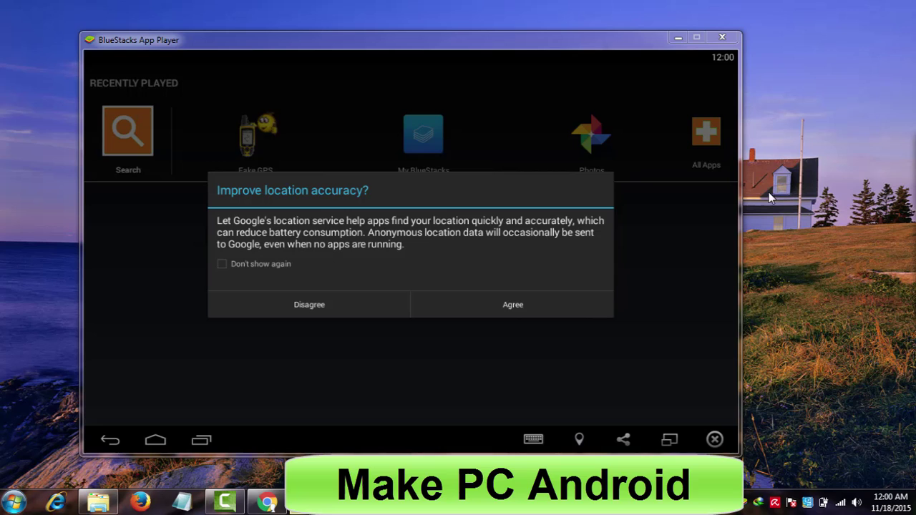
Step: Agree to Google's location service, start the one time setup's Enable AppStore stage and choose to add an existing Google account
left_click(521, 305)
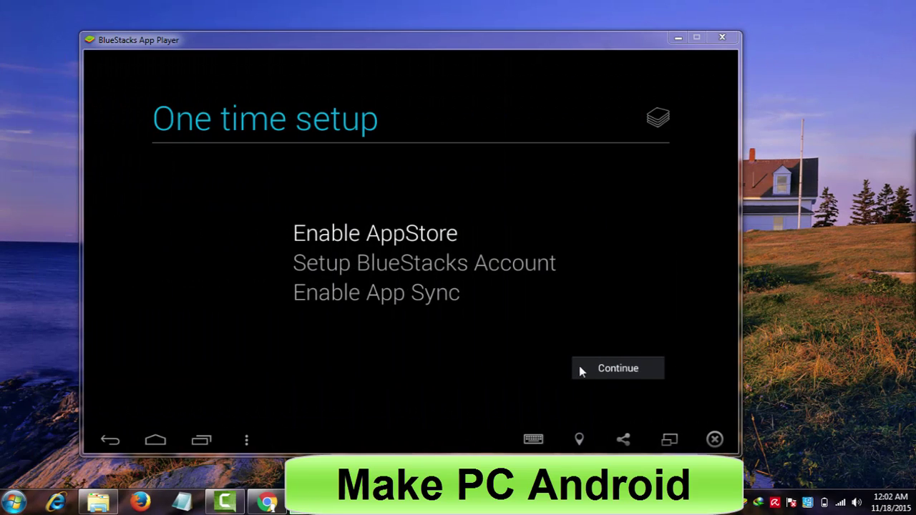
left_click(594, 368)
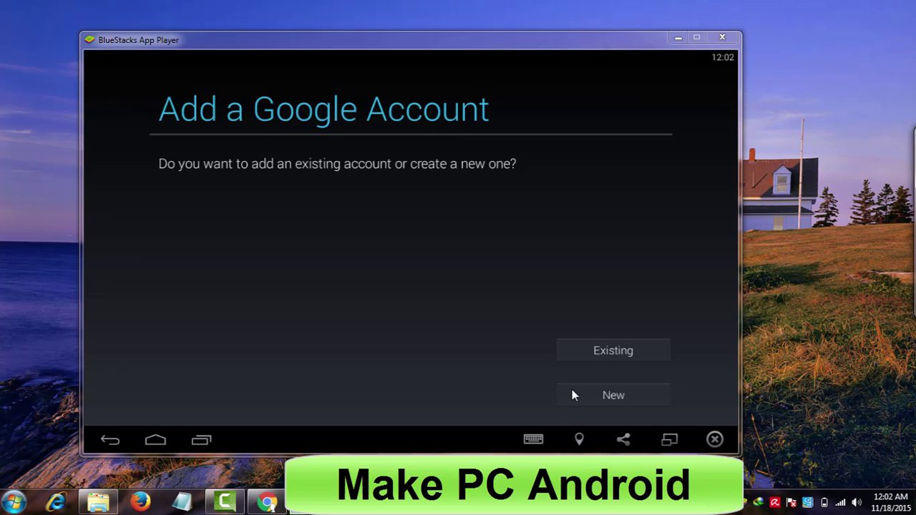
left_click(600, 352)
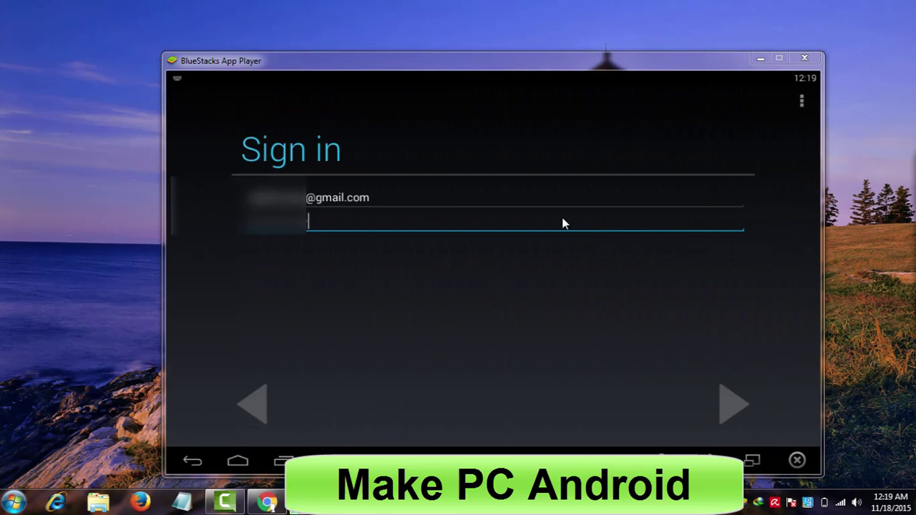
Step: Sign in with the Google account's password and accept Google services with data backup and Google Play news enabled
left_click(552, 226)
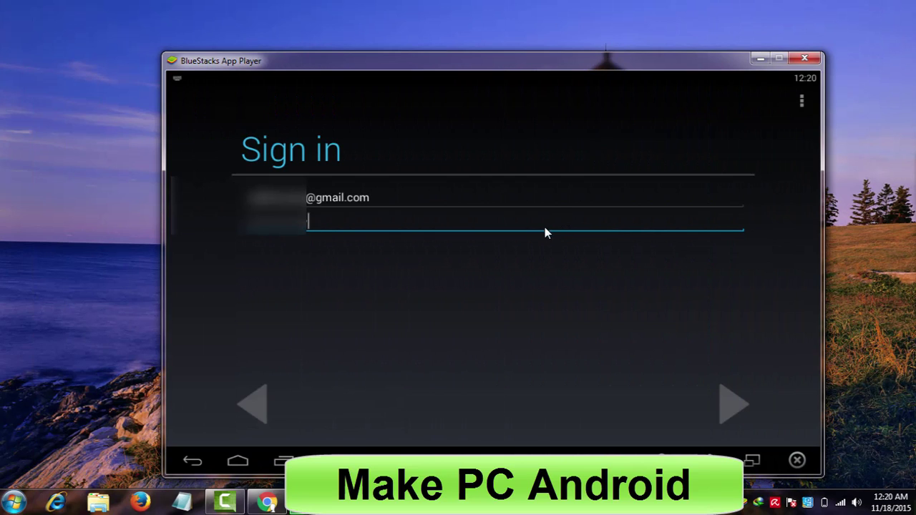
key("Return")
left_click(551, 308)
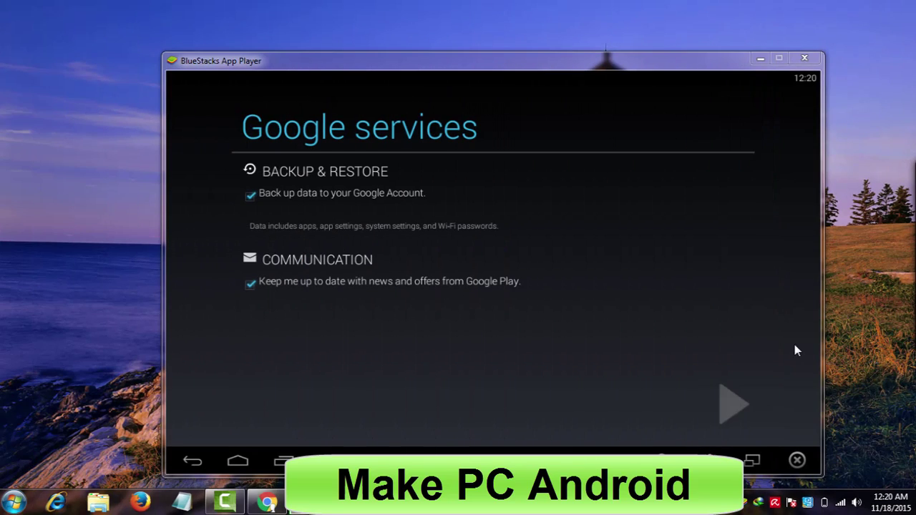
left_click(722, 406)
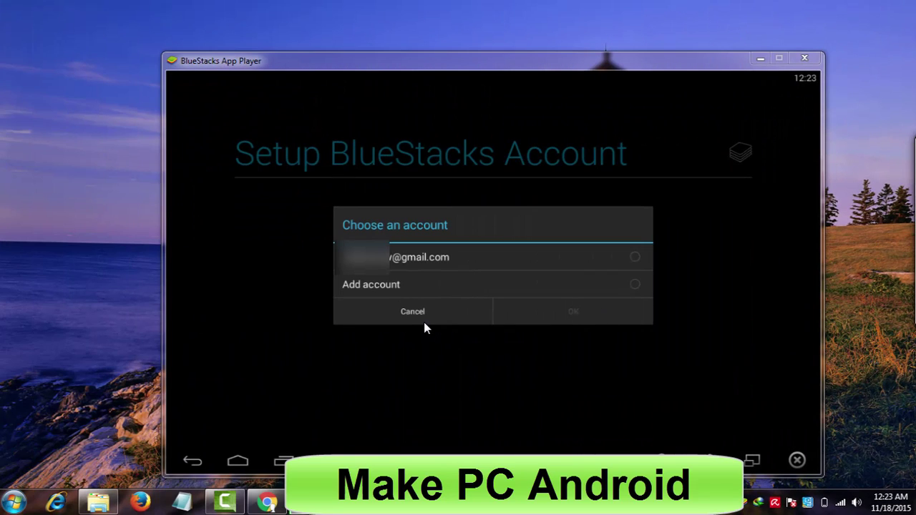
Step: Choose the existing Gmail account instead of Add account for the BlueStacks account setup and confirm it
left_click(365, 287)
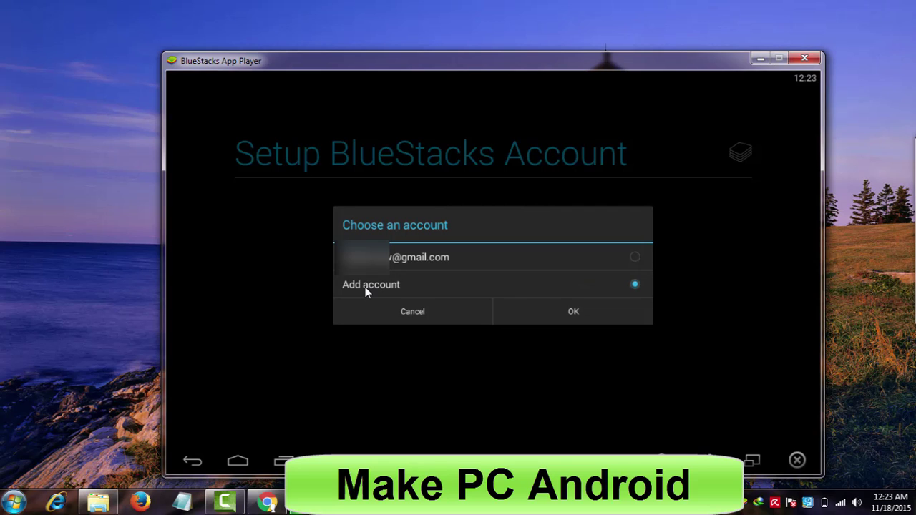
left_click(410, 259)
left_click(514, 317)
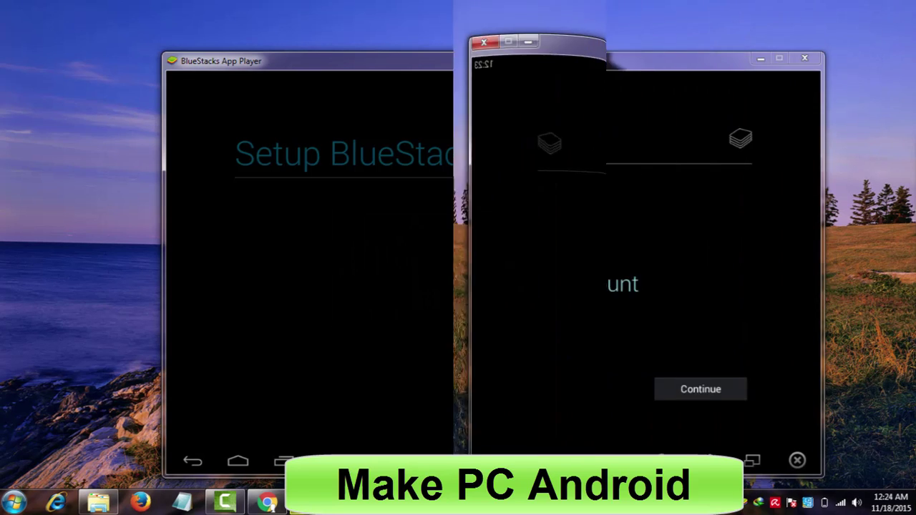
Step: Continue to Enable App Sync and sign in to Google Play with the account password, keeping Stay signed in enabled
left_click(721, 387)
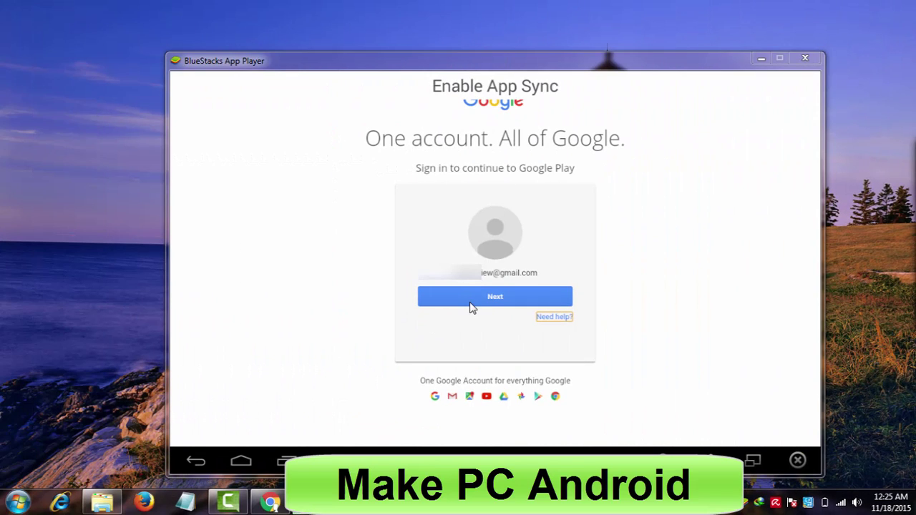
left_click(436, 303)
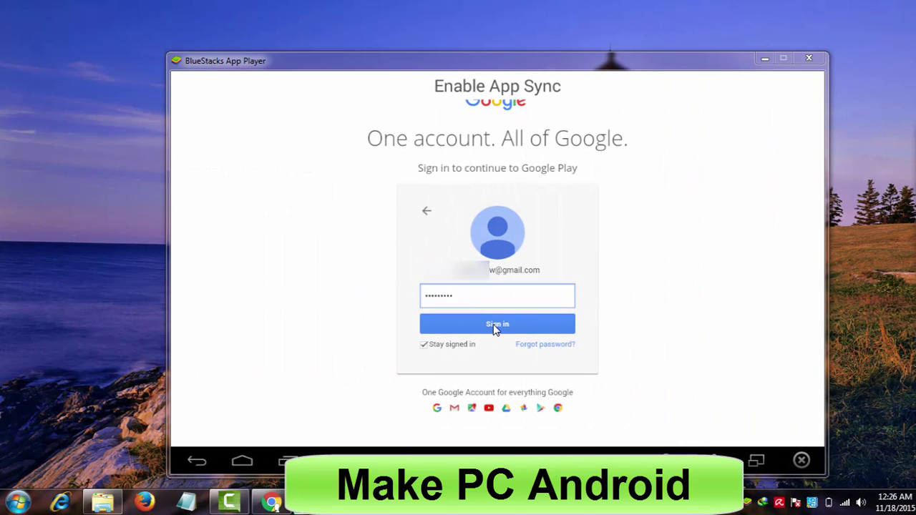
left_click(492, 325)
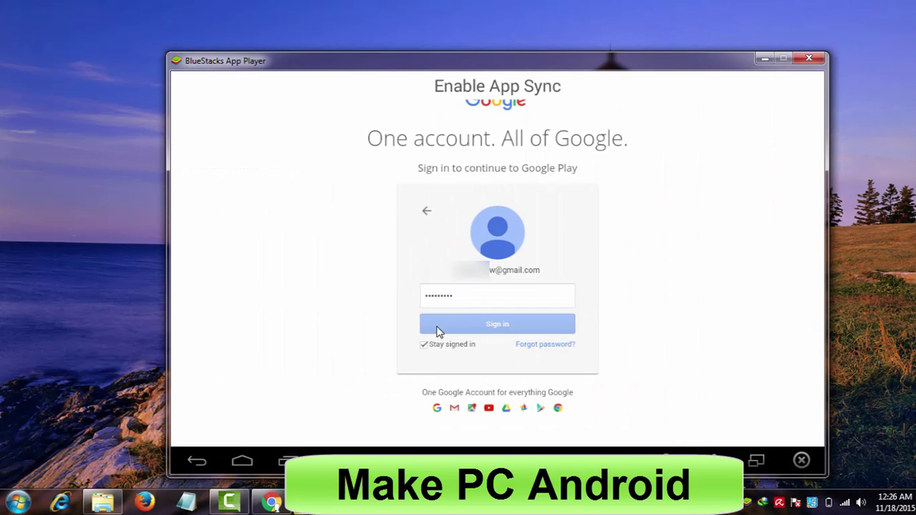